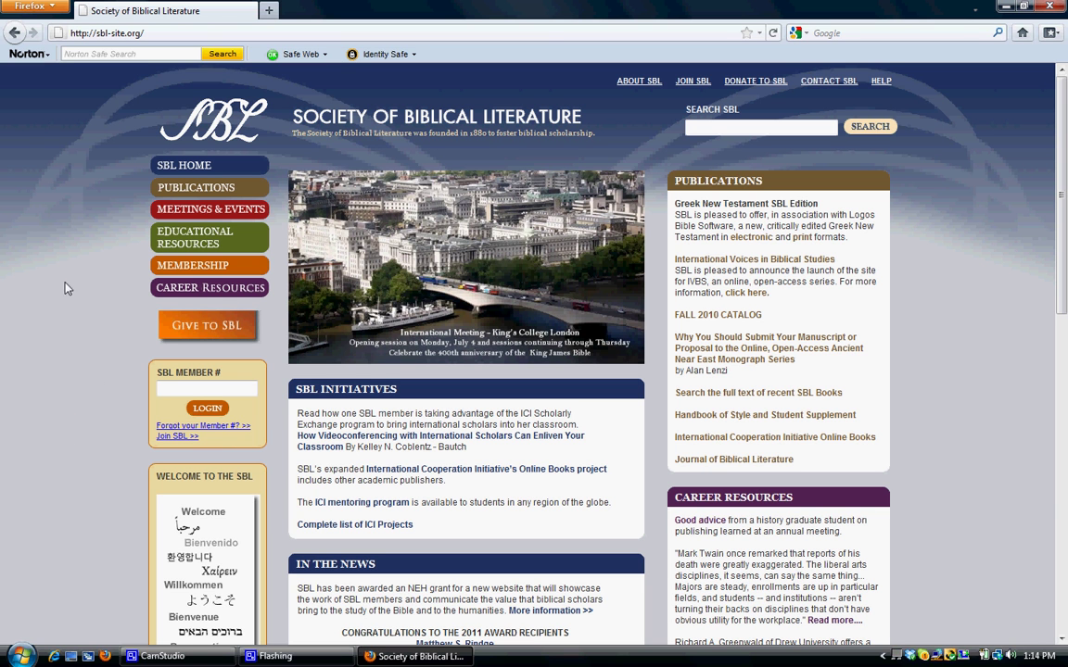
Navigate from the SBL home page through Educational Resources and Biblical Fonts to the SBL Hebrew Font page.
{"action": "left_click", "coordinate": [151, 41]}
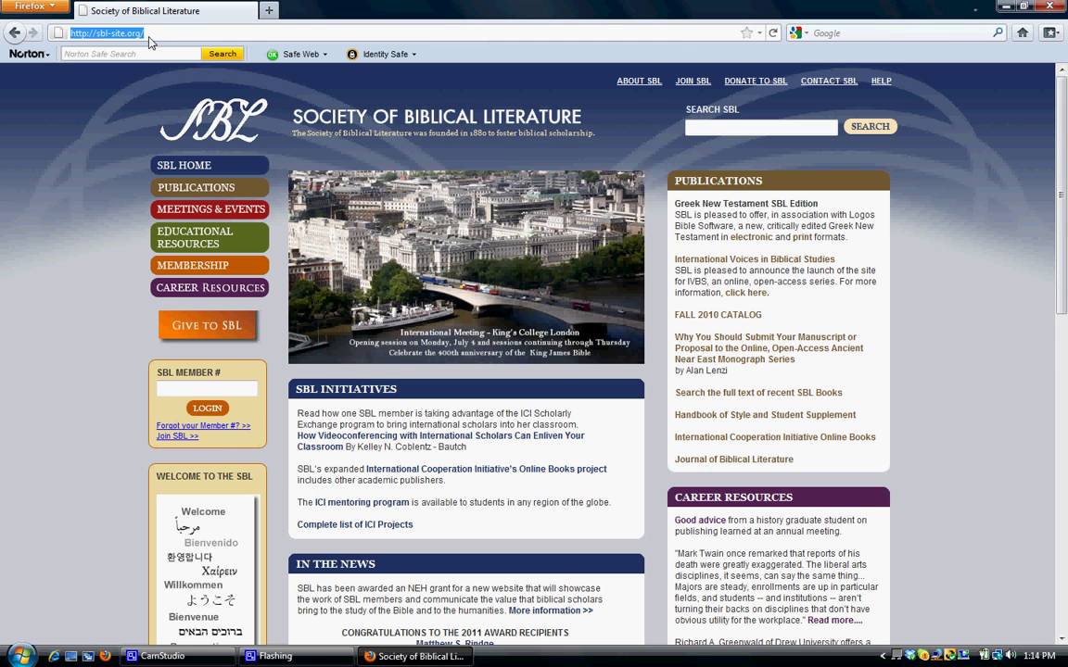
{"action": "left_click", "coordinate": [149, 38]}
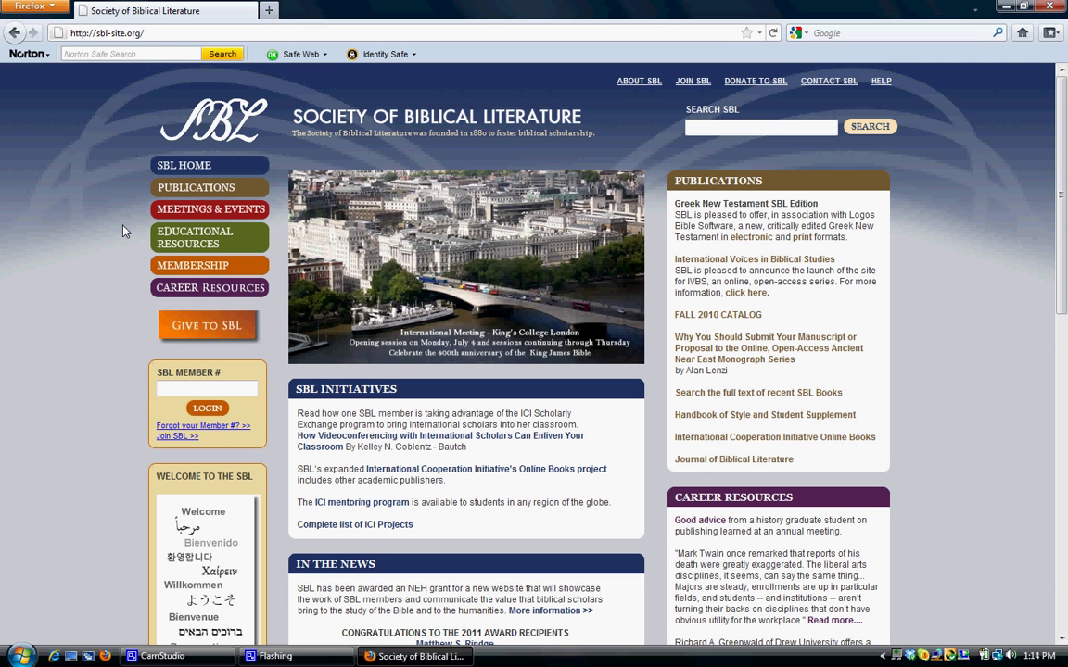
{"action": "left_click", "coordinate": [248, 237]}
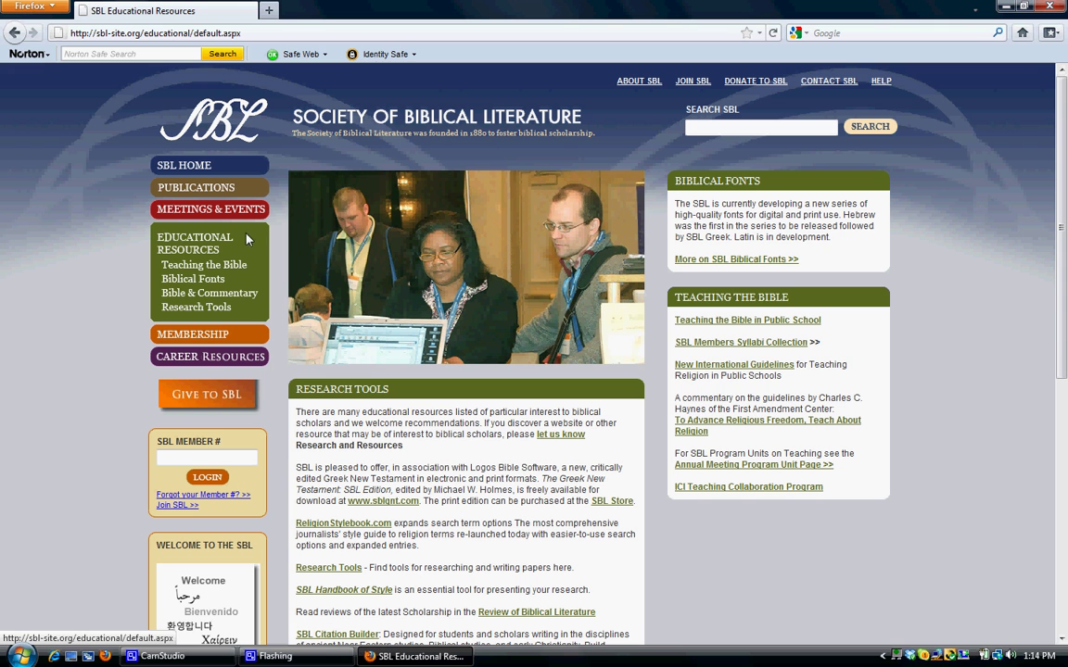
{"action": "left_click", "coordinate": [219, 281]}
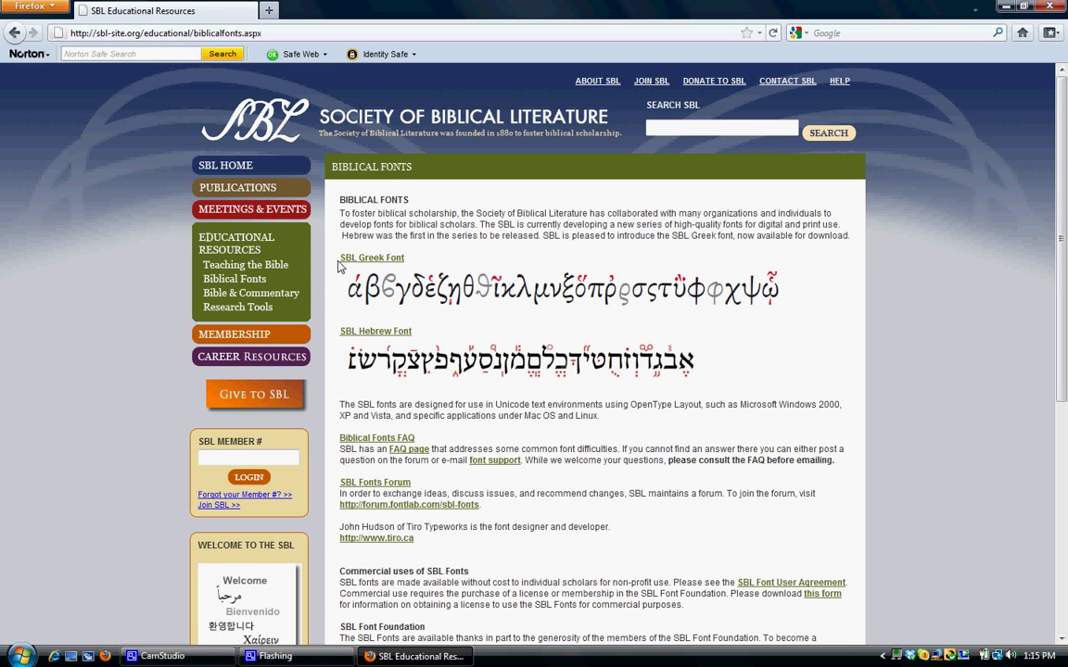
{"action": "left_click", "coordinate": [364, 337]}
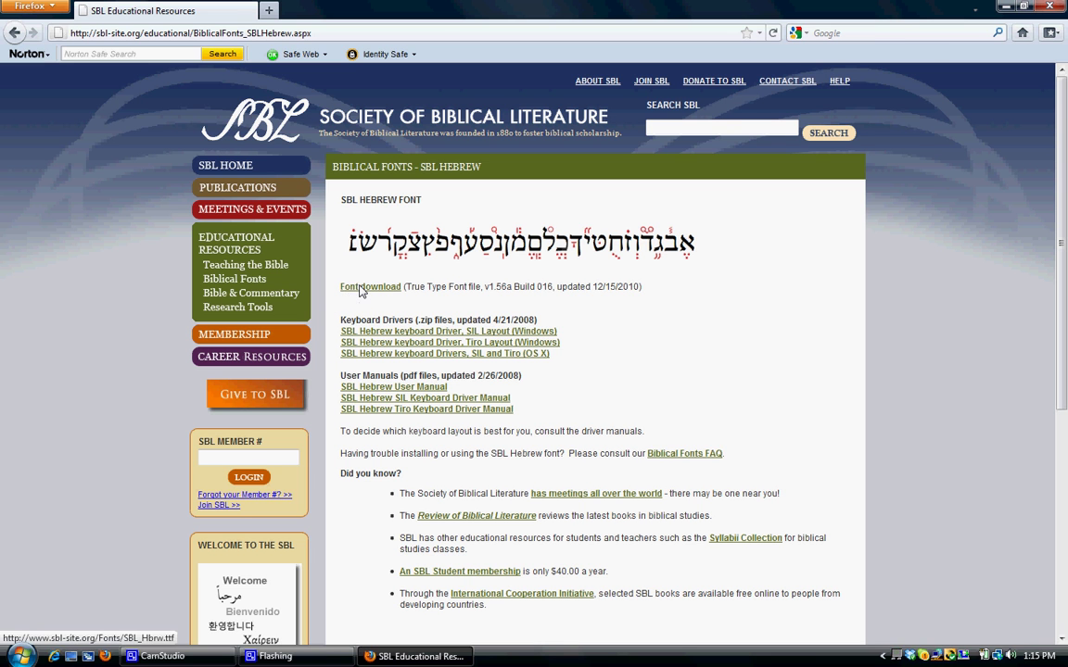
Download the SBL Hebrew font and save the file SBL_Hbrw.ttf to the computer.
{"action": "left_click", "coordinate": [359, 288]}
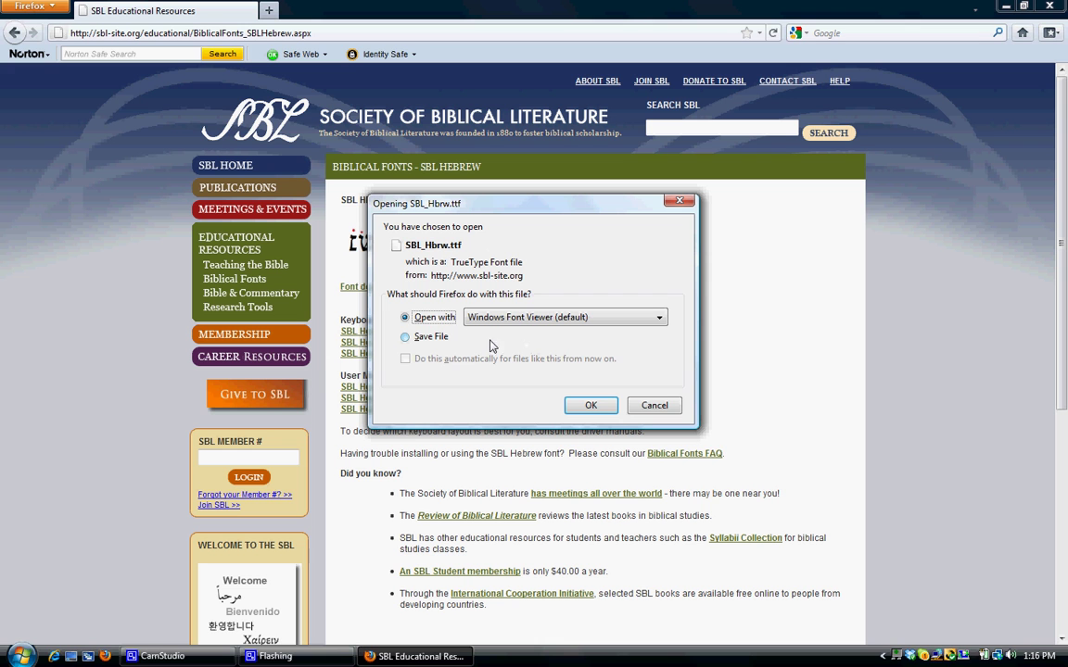
{"action": "left_click", "coordinate": [429, 339]}
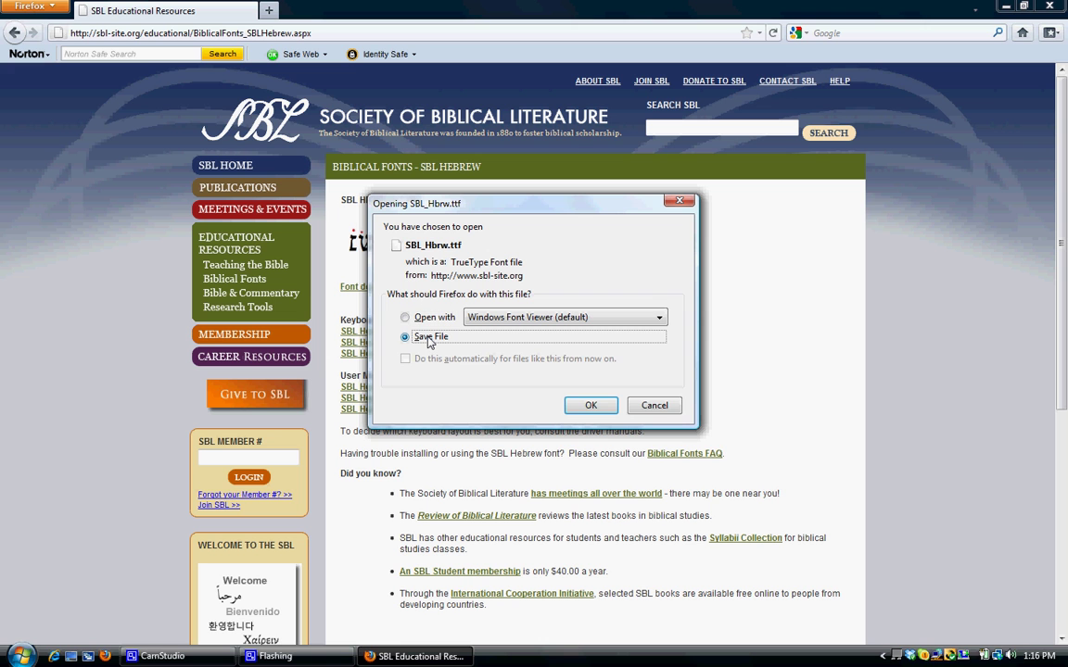
{"action": "left_click", "coordinate": [591, 406]}
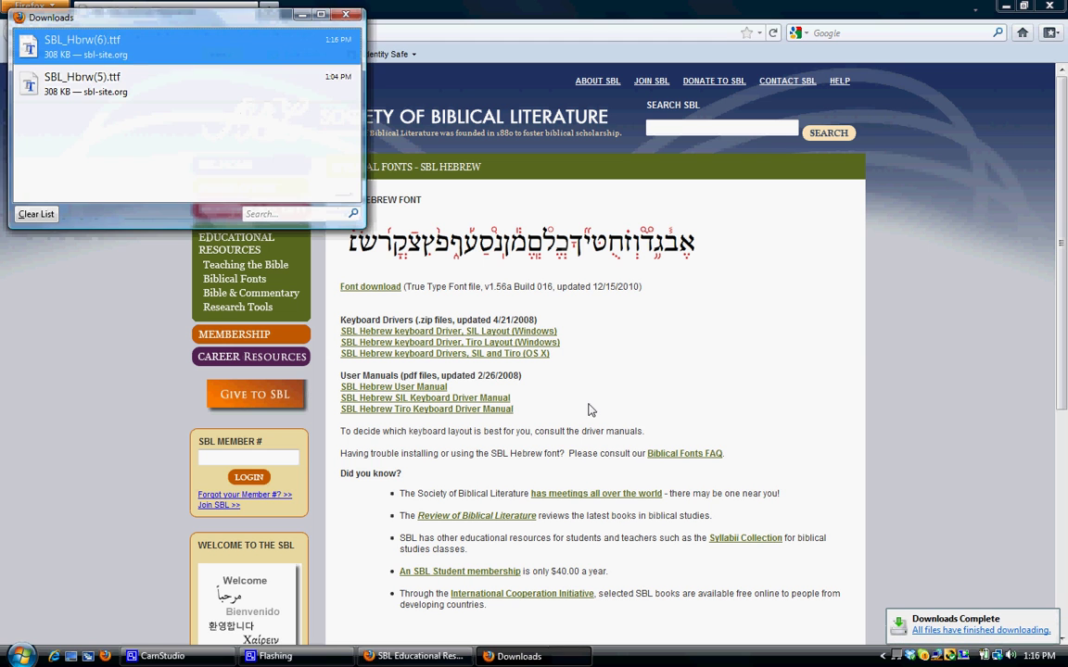
Preview the newly downloaded SBL Hebrew font file in the font viewer, then close the preview.
{"action": "double_click", "coordinate": [126, 51]}
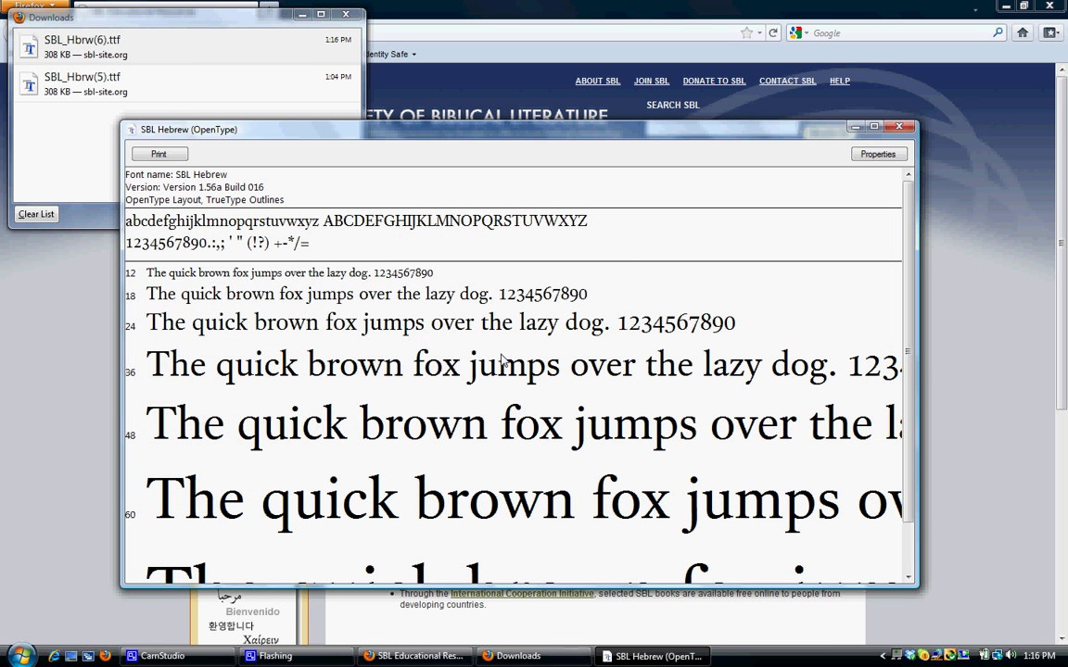
{"action": "left_click_drag", "start_coordinate": [908, 340], "coordinate": [898, 365]}
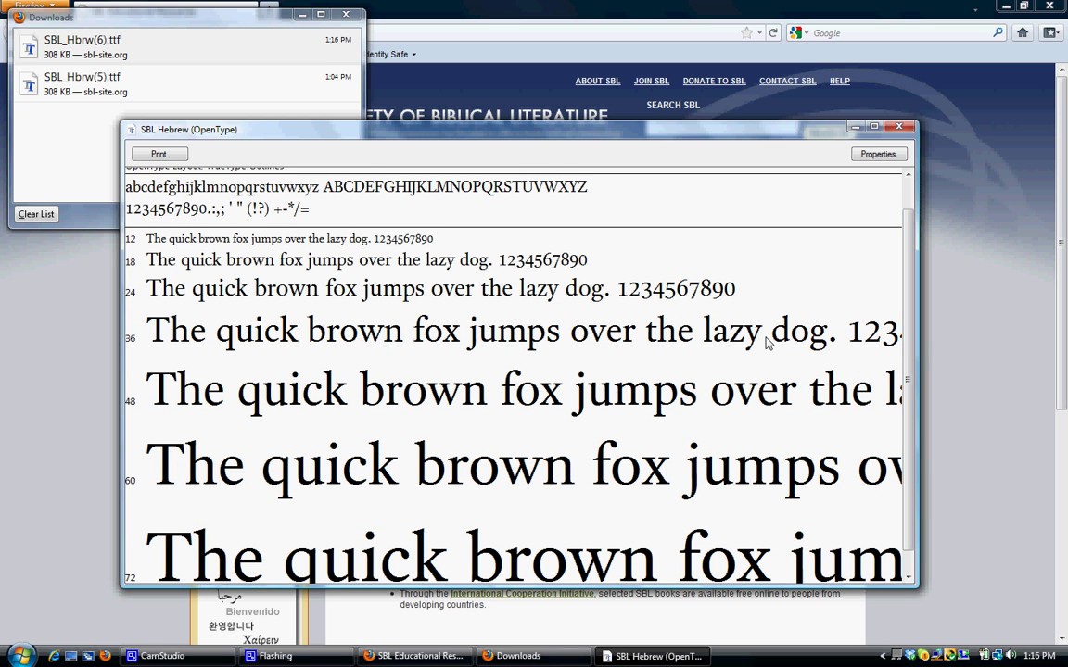
{"action": "left_click", "coordinate": [898, 127]}
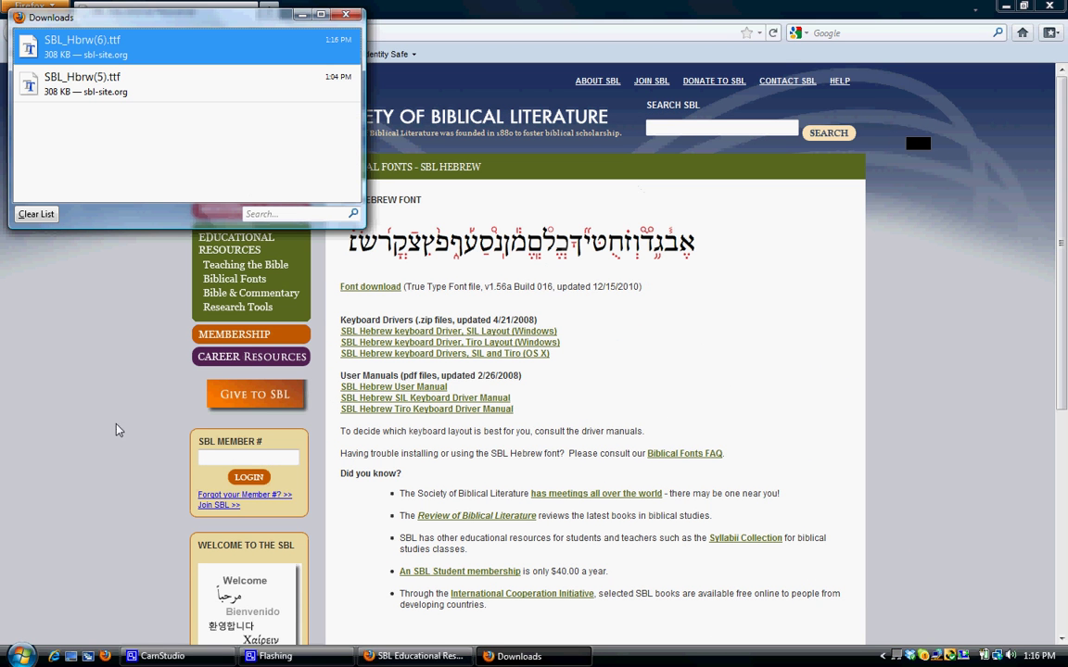
Open the Fonts folder from Control Panel and start installing a new font.
{"action": "left_click", "coordinate": [20, 656]}
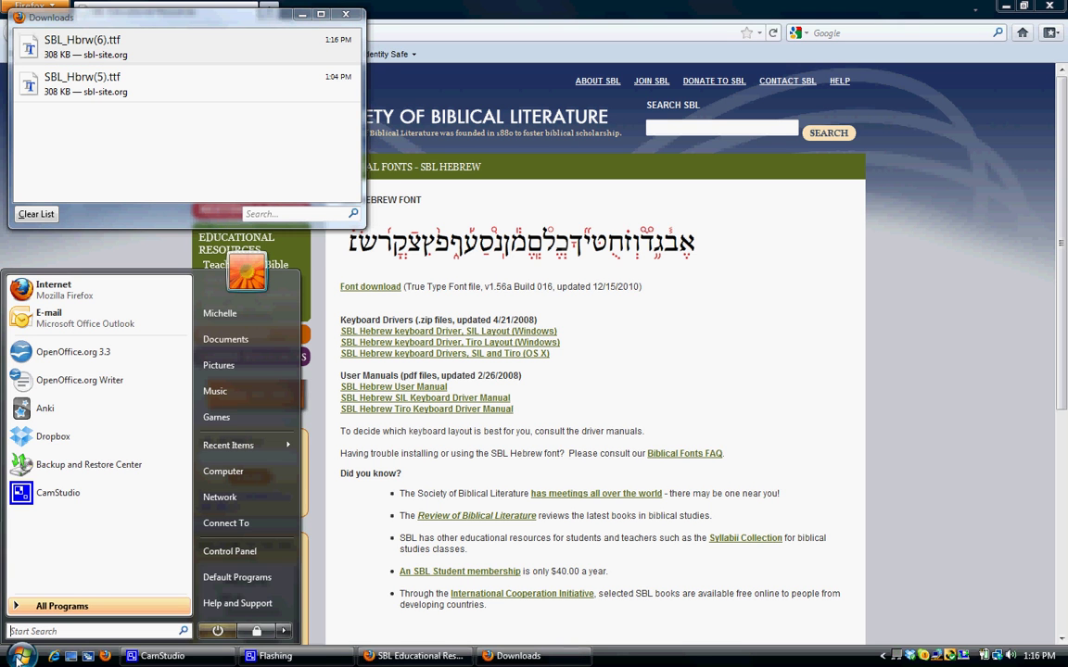
{"action": "left_click", "coordinate": [222, 554]}
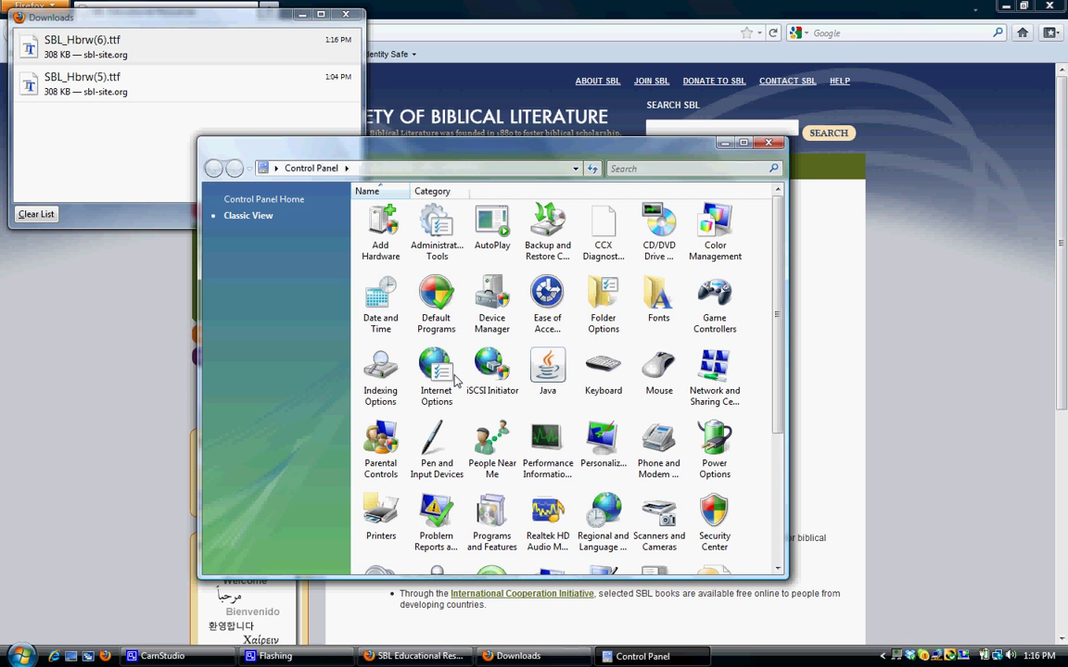
{"action": "double_click", "coordinate": [662, 305]}
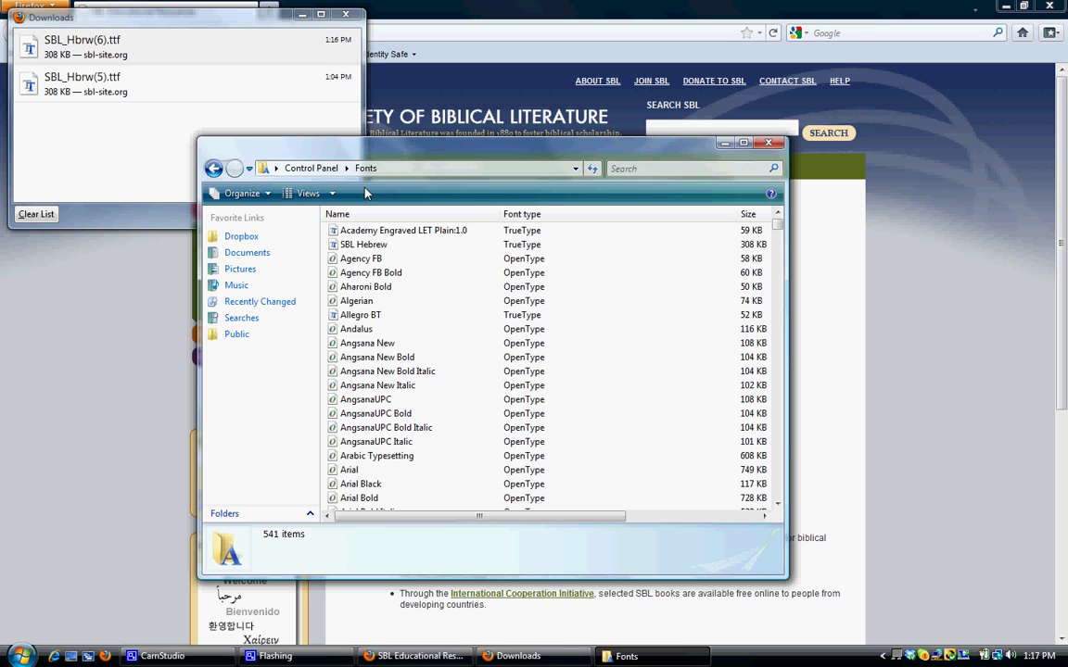
{"action": "key", "text": "alt"}
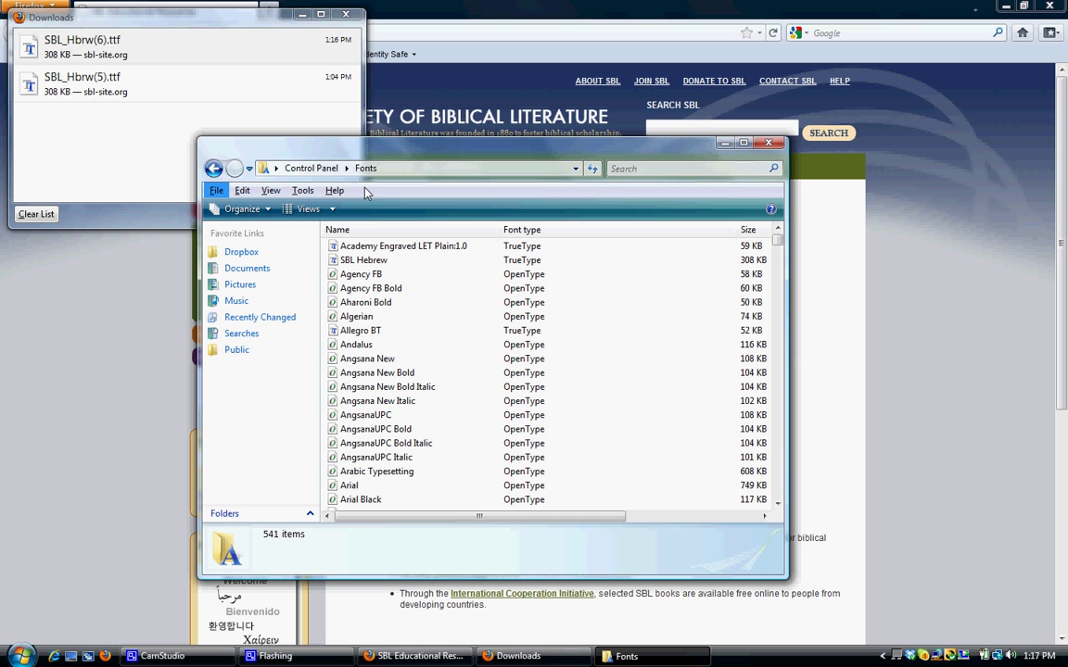
{"action": "left_click", "coordinate": [216, 191]}
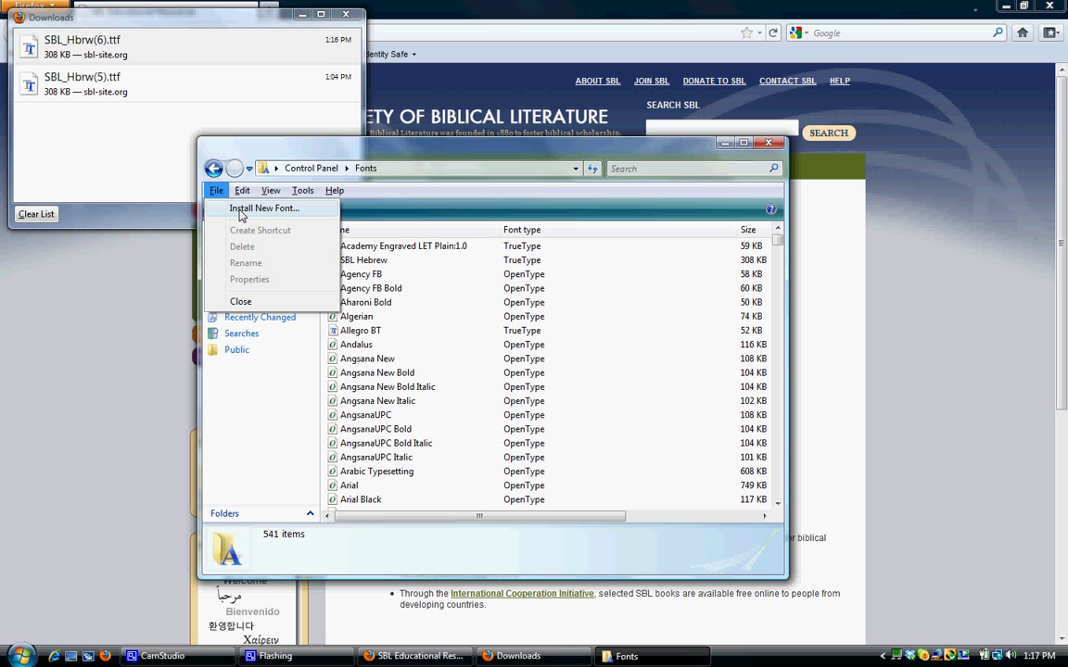
{"action": "left_click", "coordinate": [239, 209]}
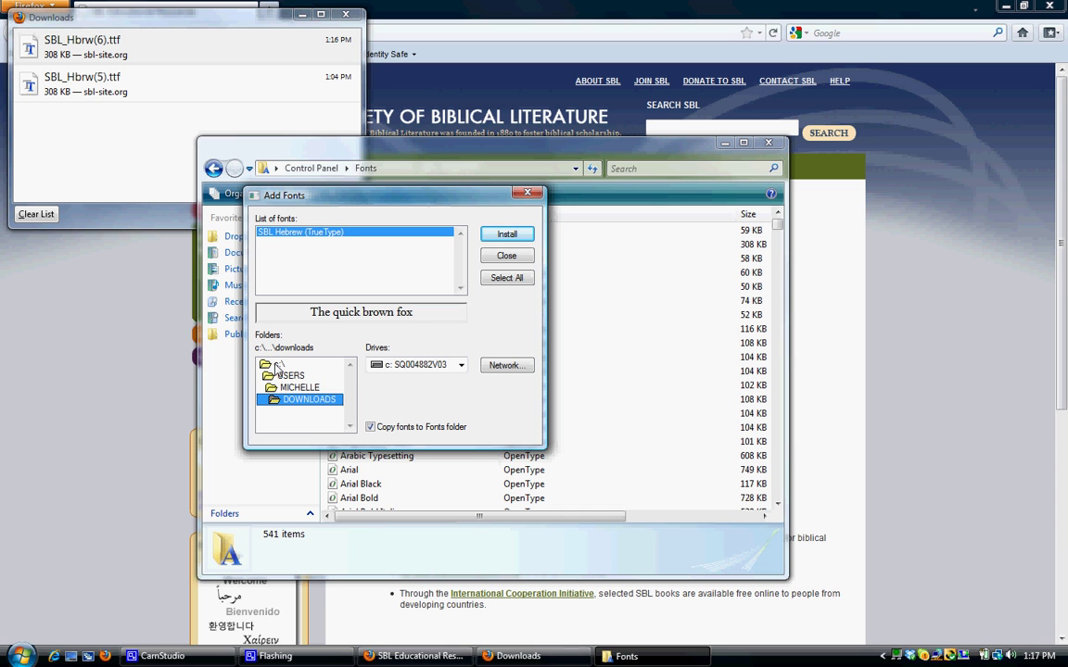
Browse from the root of drive c: through Users and the user's profile to the Downloads folder, and select SBL Hebrew (TrueType).
{"action": "double_click", "coordinate": [279, 365]}
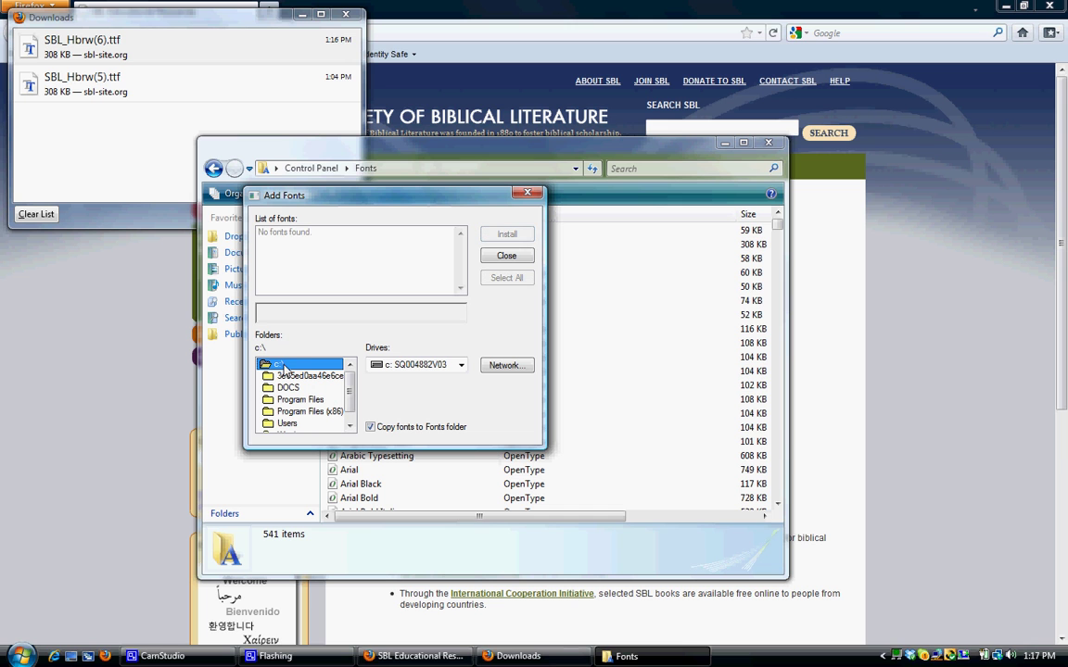
{"action": "left_click", "coordinate": [290, 426]}
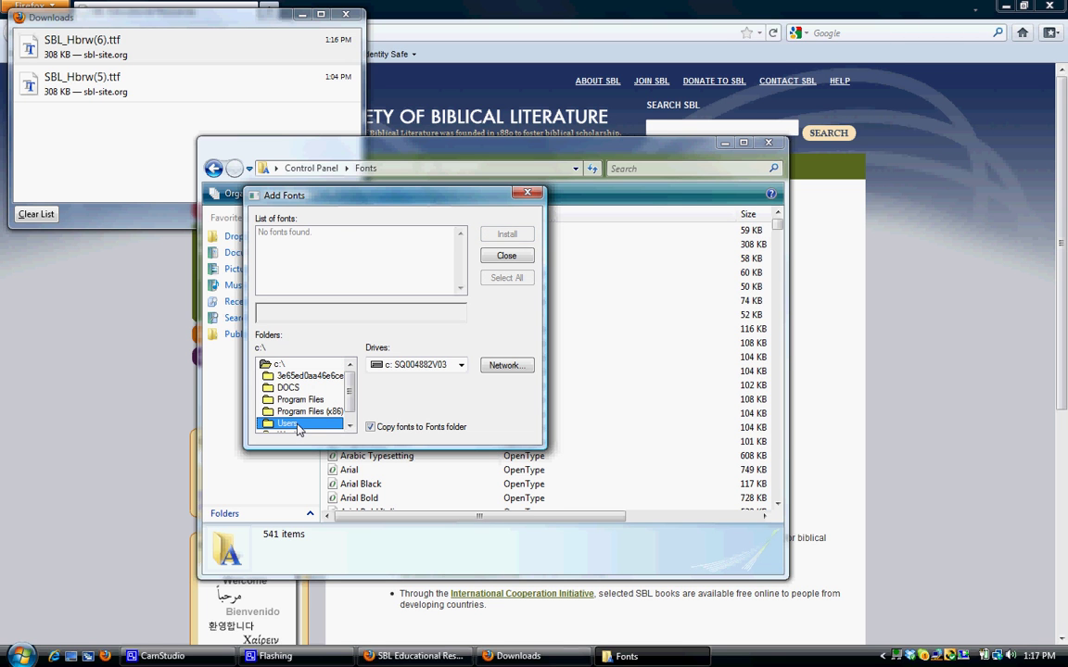
{"action": "double_click", "coordinate": [298, 427]}
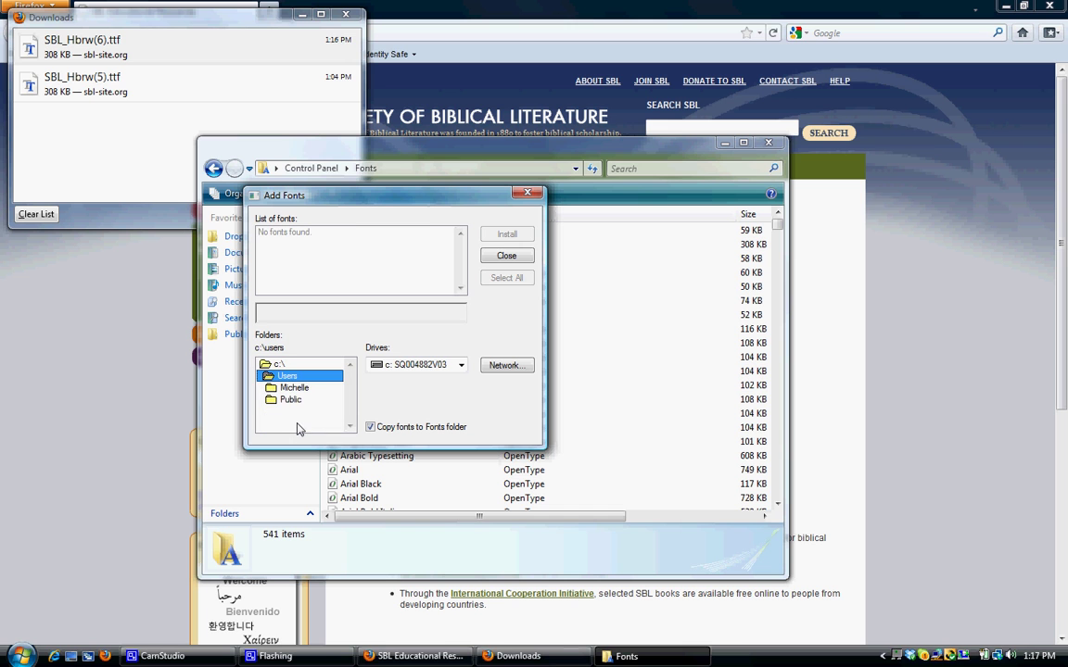
{"action": "left_click", "coordinate": [313, 388]}
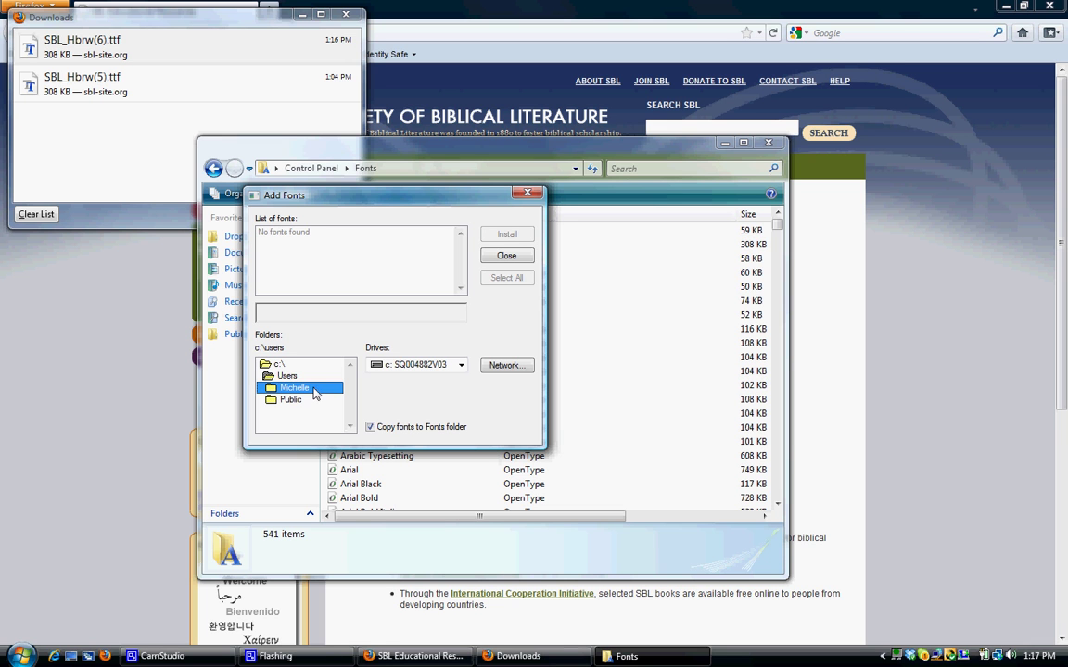
{"action": "double_click", "coordinate": [314, 391]}
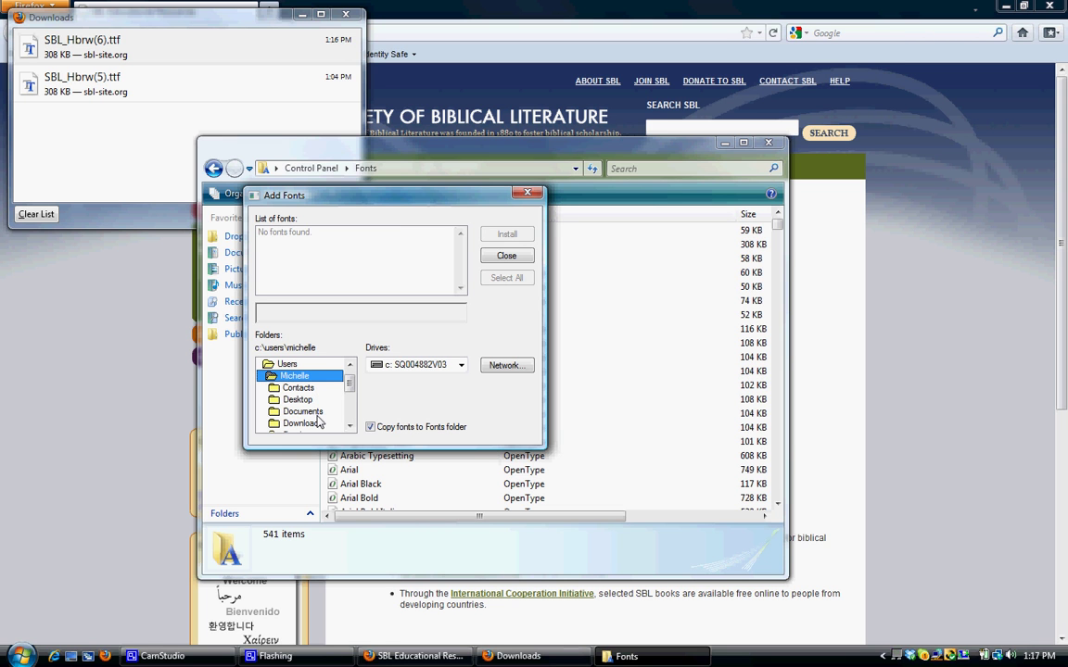
{"action": "left_click", "coordinate": [317, 424]}
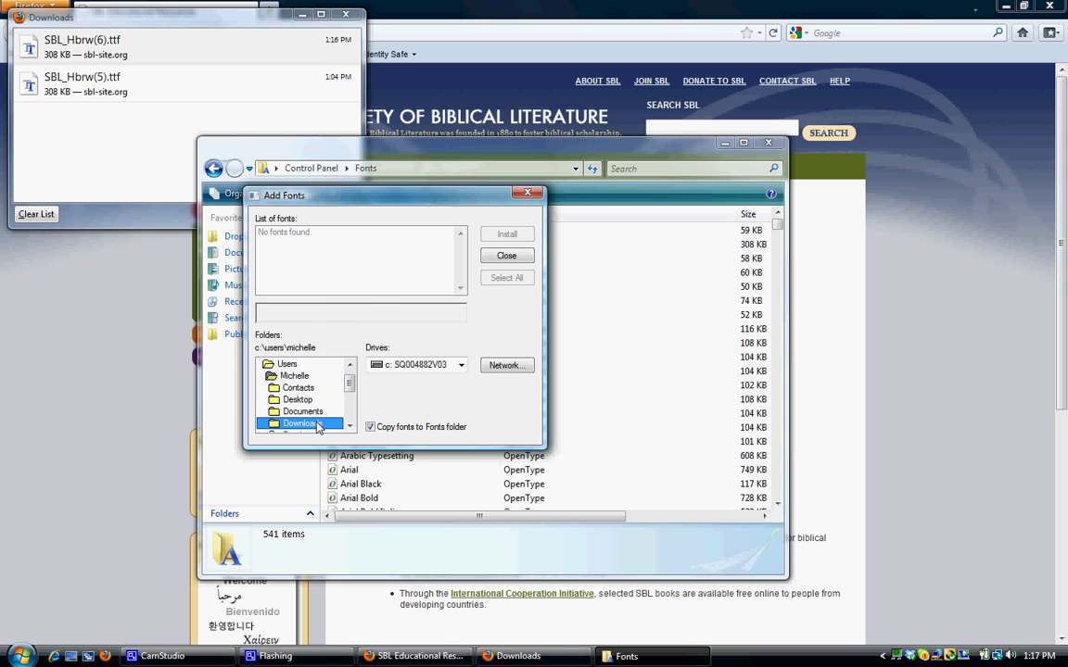
{"action": "double_click", "coordinate": [317, 424]}
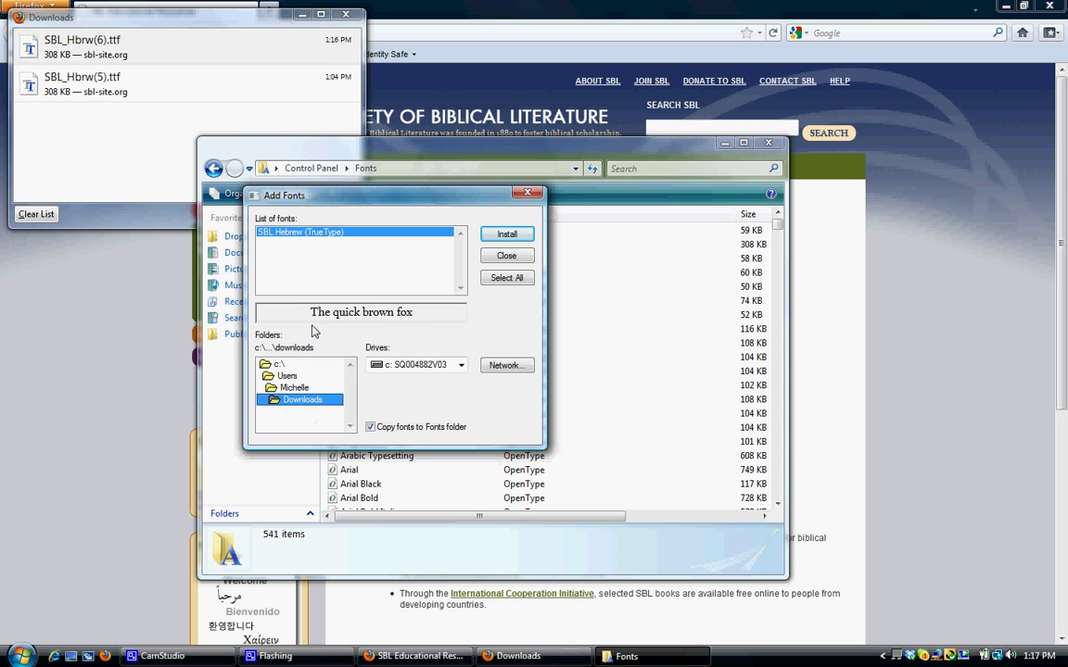
{"action": "left_click", "coordinate": [295, 256]}
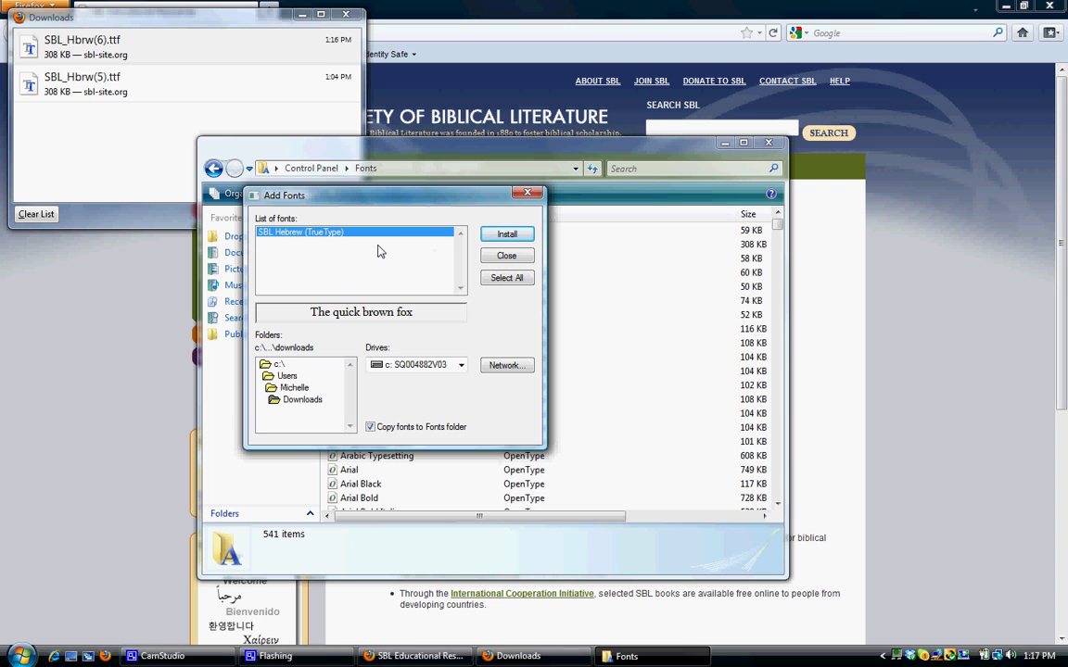
Install the SBL Hebrew font, replacing the existing copy, then close the font windows and return to the browser.
{"action": "left_click", "coordinate": [499, 235]}
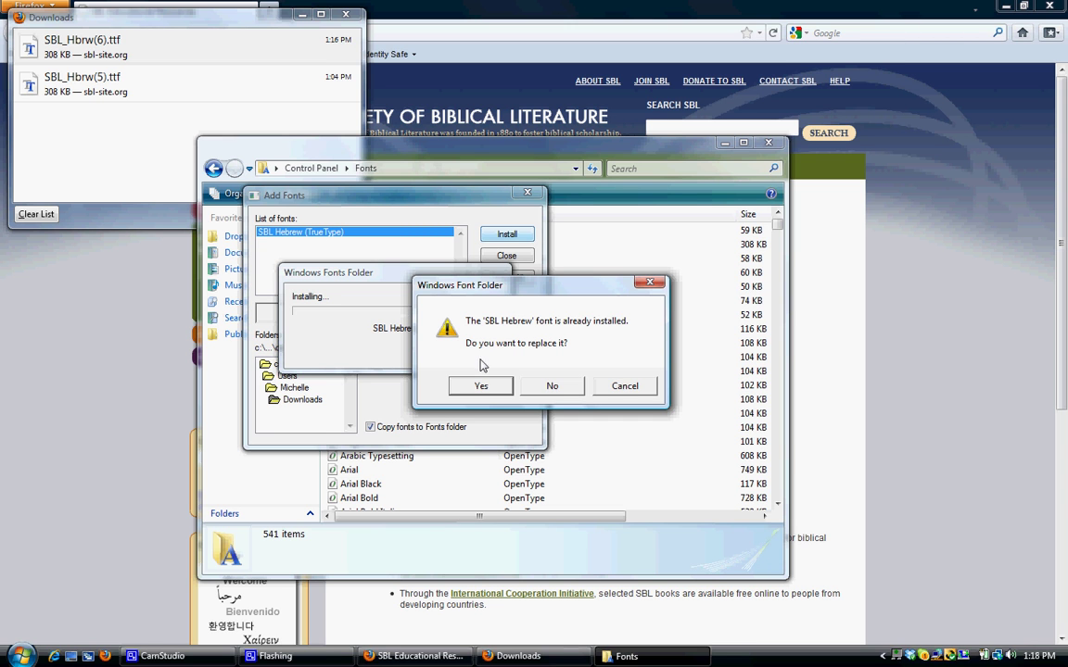
{"action": "left_click", "coordinate": [480, 385]}
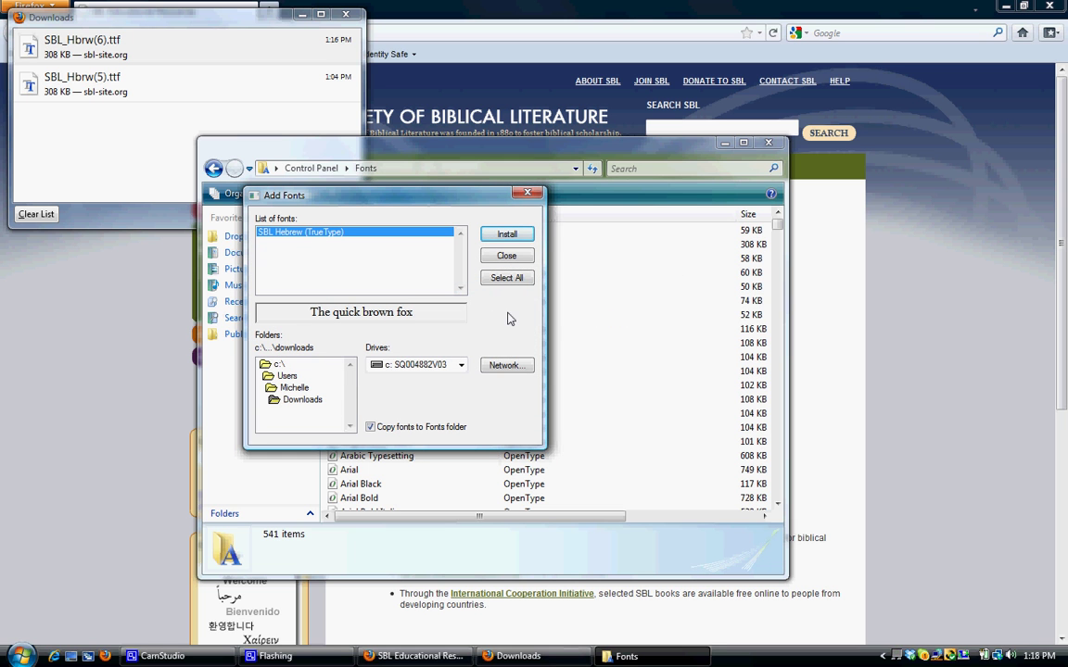
{"action": "left_click", "coordinate": [528, 192]}
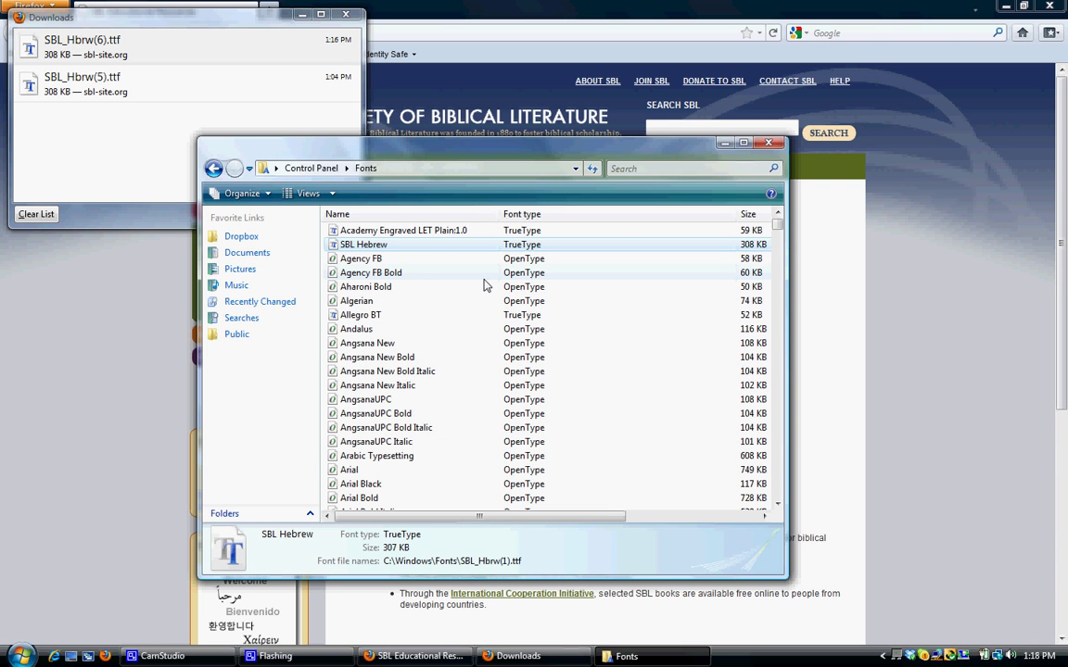
{"action": "left_click", "coordinate": [767, 142]}
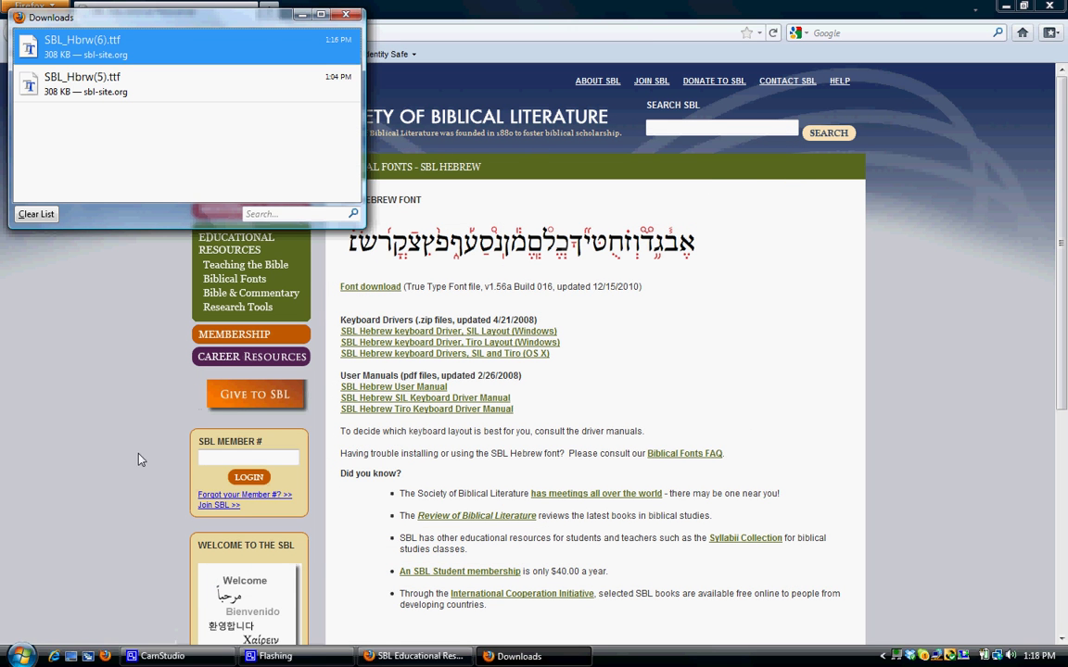
{"action": "left_click", "coordinate": [105, 485]}
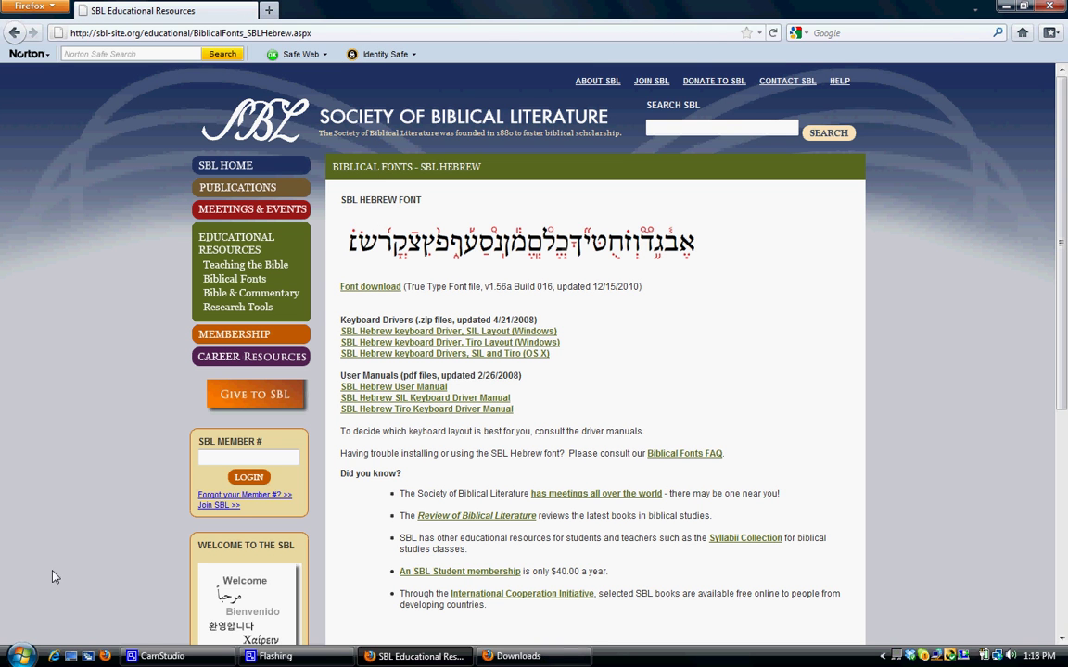
Launch Anki, open the Quiz01 deck and start a review to check how the Hebrew text displays, then close Anki.
{"action": "left_click", "coordinate": [22, 656]}
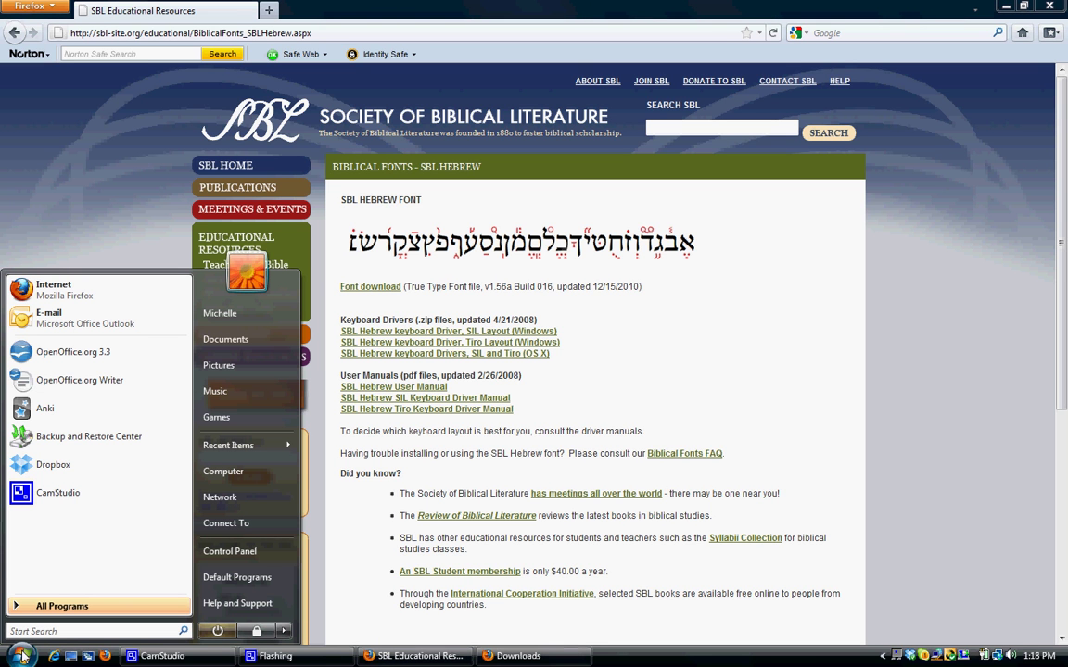
{"action": "left_click", "coordinate": [22, 656]}
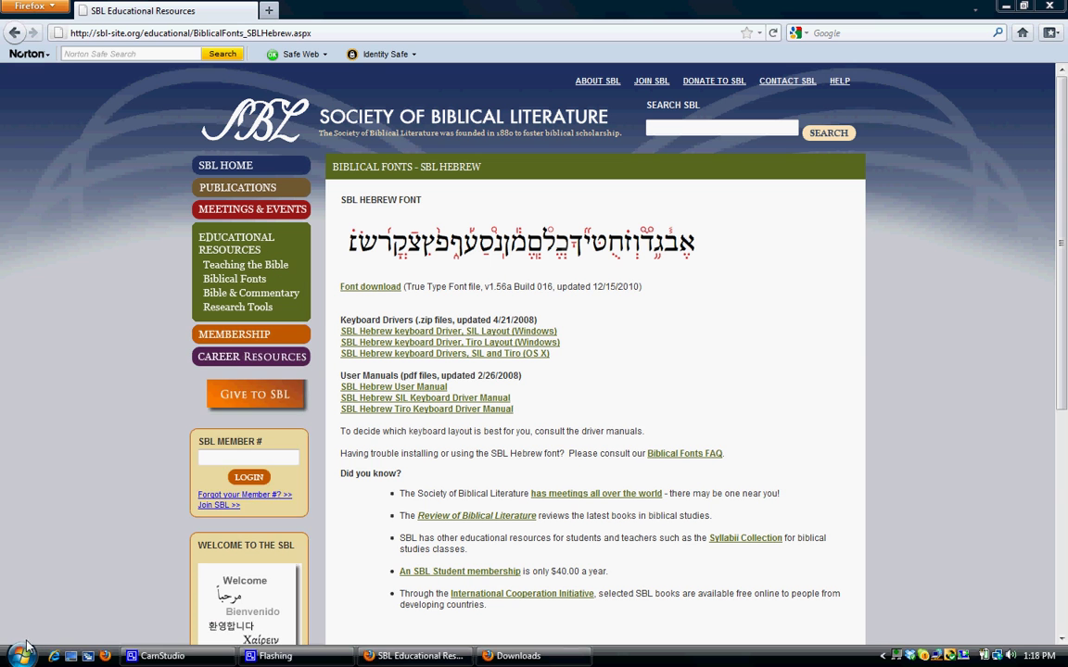
{"action": "left_click", "coordinate": [22, 656]}
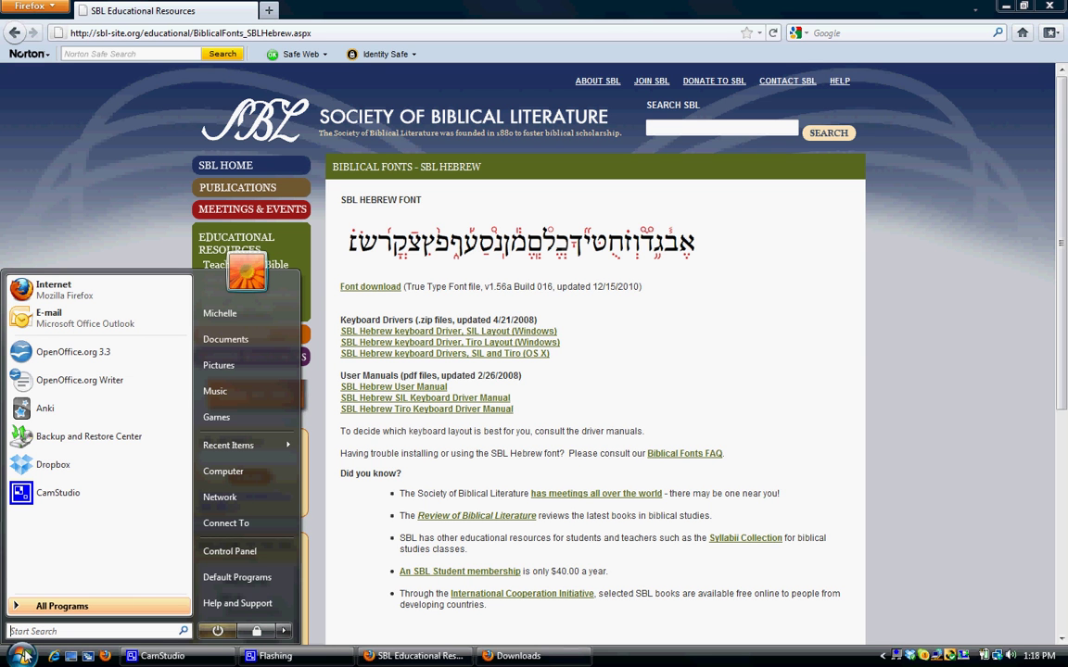
{"action": "left_click", "coordinate": [62, 416]}
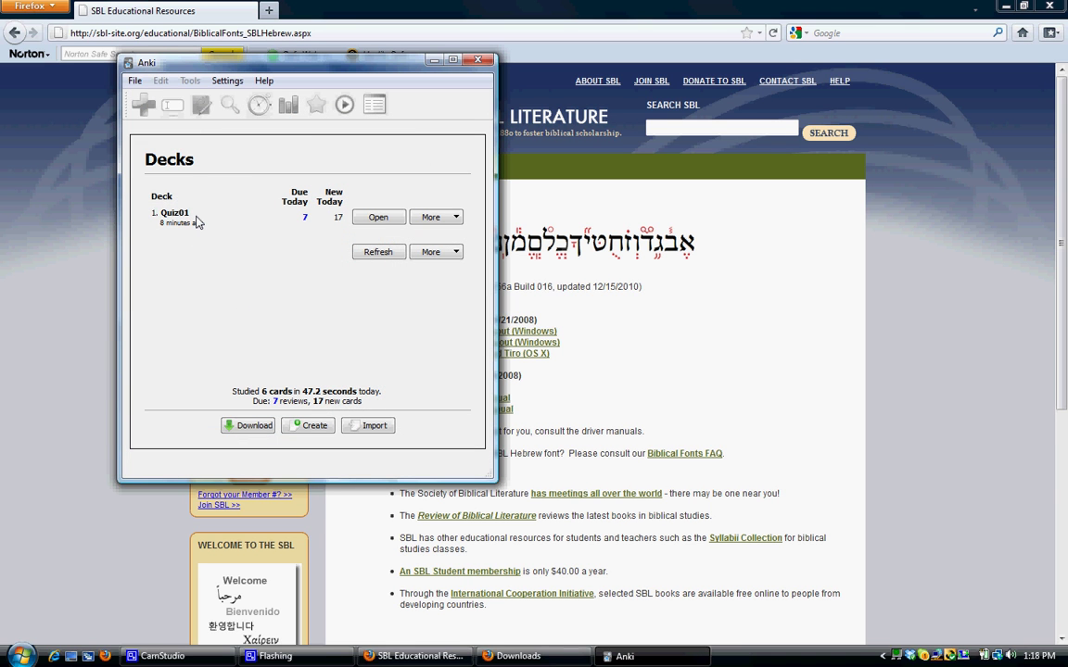
{"action": "left_click", "coordinate": [369, 220]}
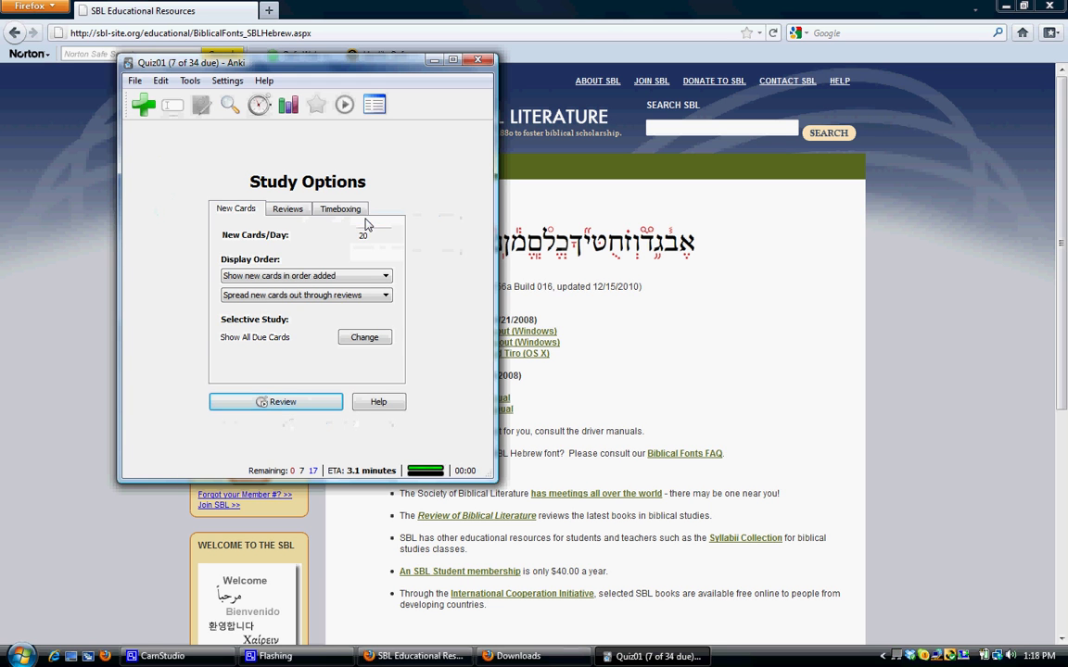
{"action": "left_click", "coordinate": [290, 401]}
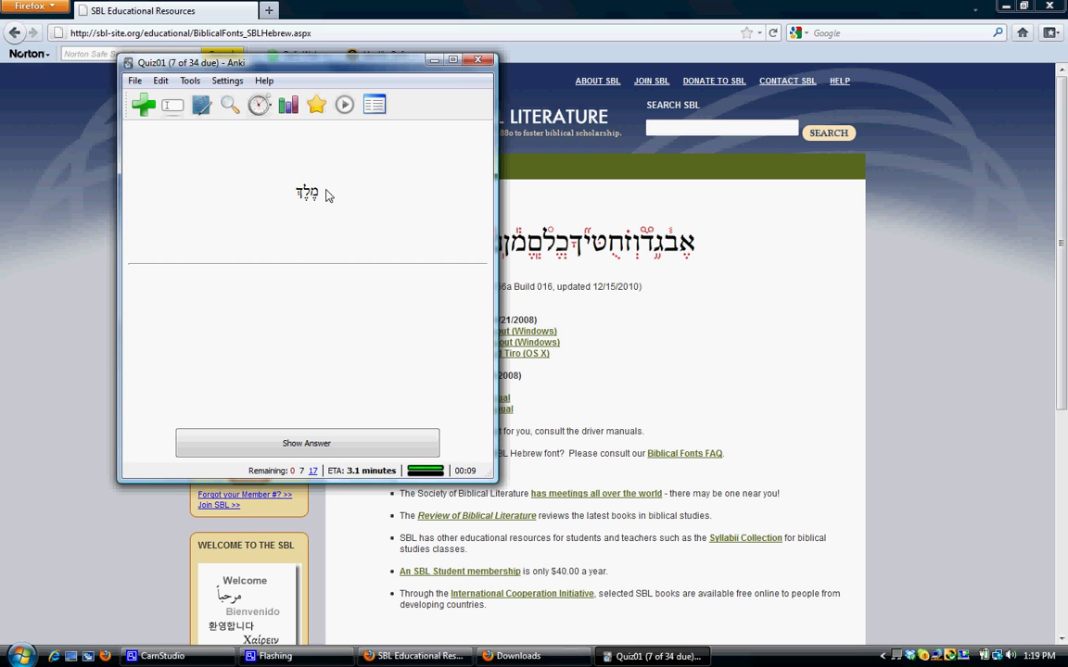
{"action": "left_click", "coordinate": [477, 59]}
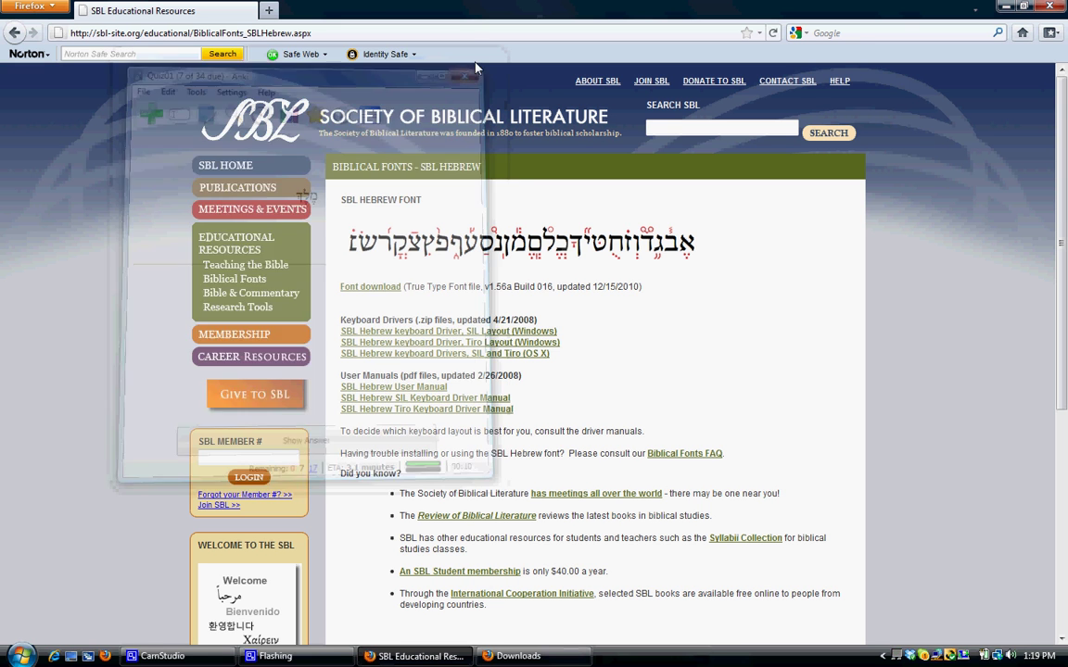